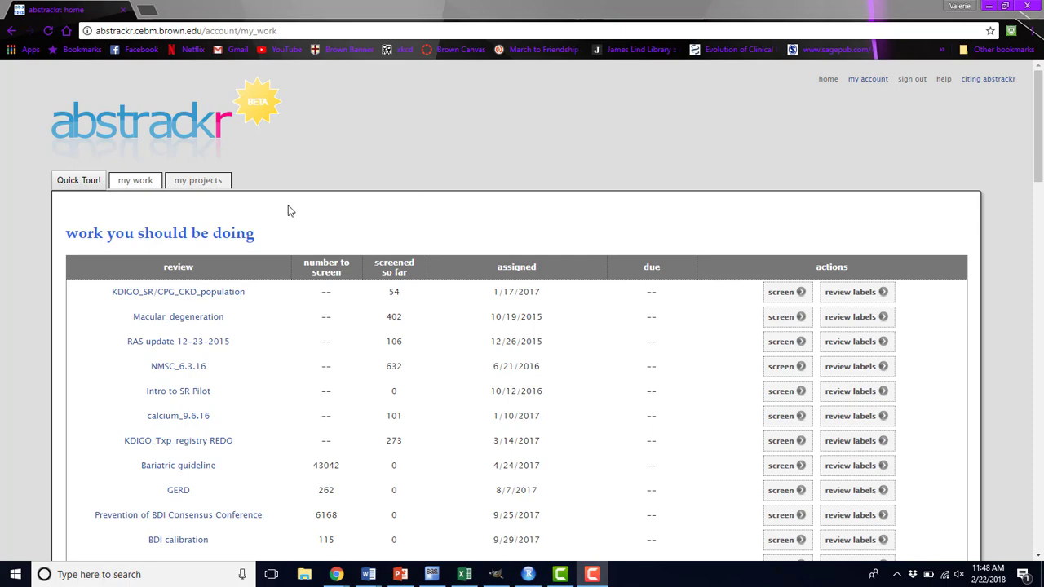
# Look through the projects being led and the projects in which the account is participating
pyautogui.click(201, 185)
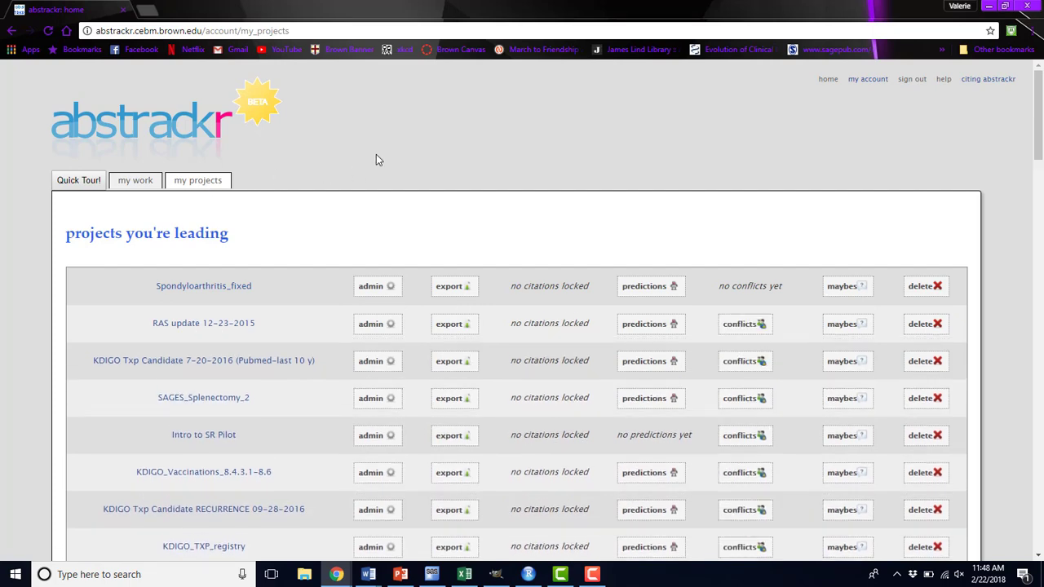
pyautogui.scroll(-12, 376, 157)
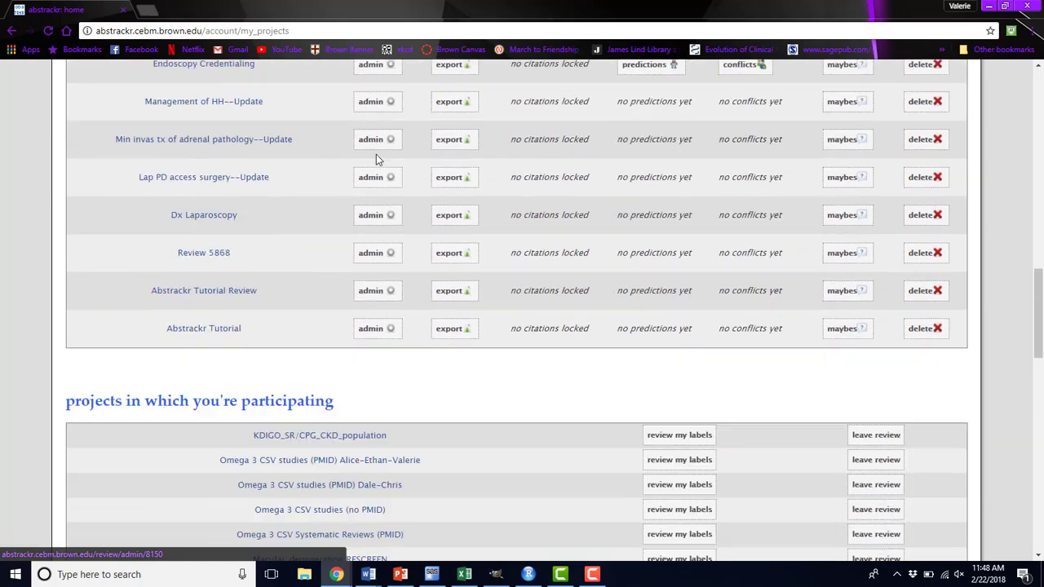
pyautogui.scroll(-3, 376, 154)
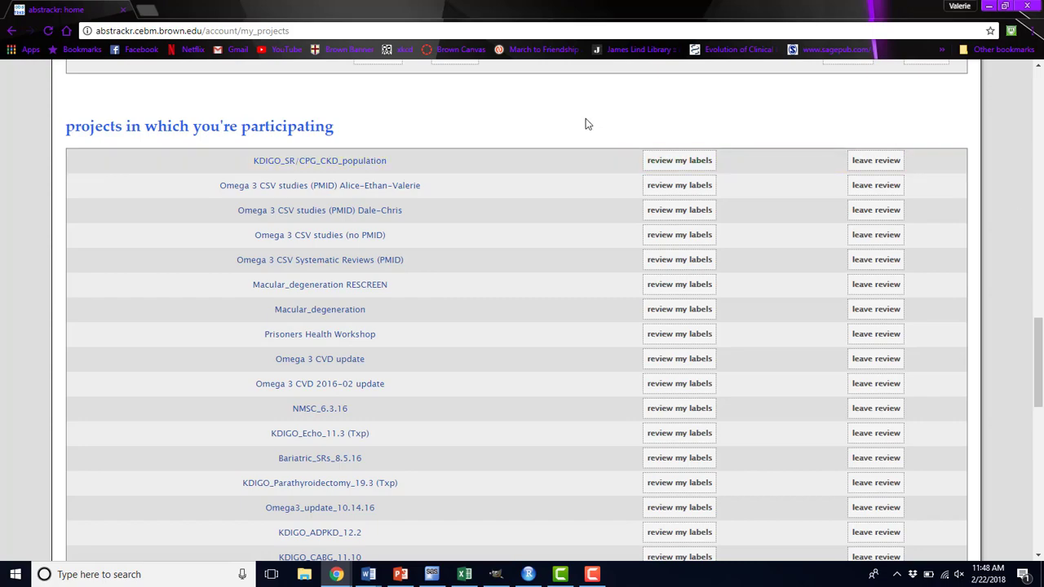
pyautogui.scroll(20, 587, 124)
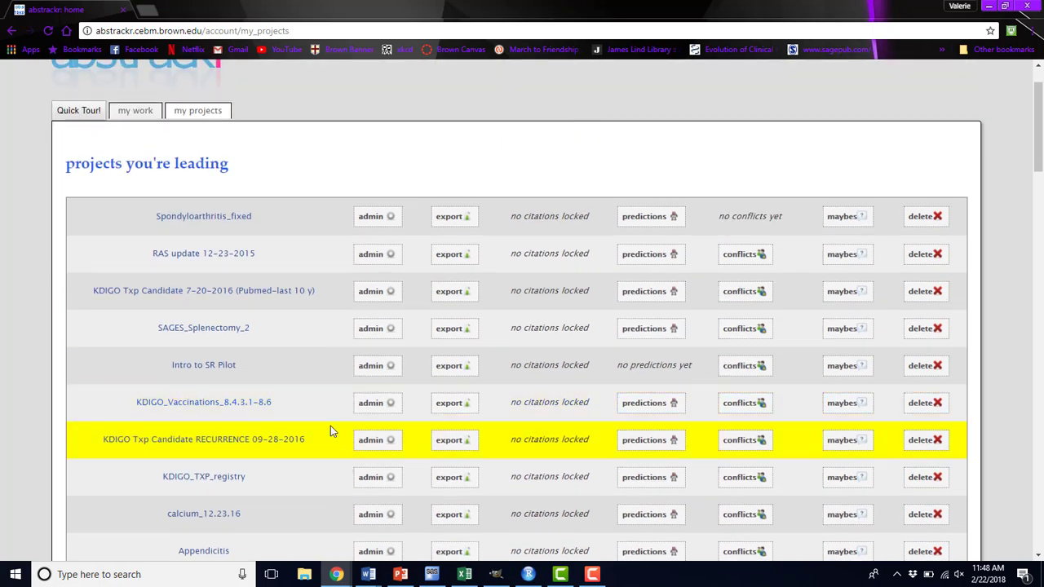
pyautogui.scroll(-3, 325, 527)
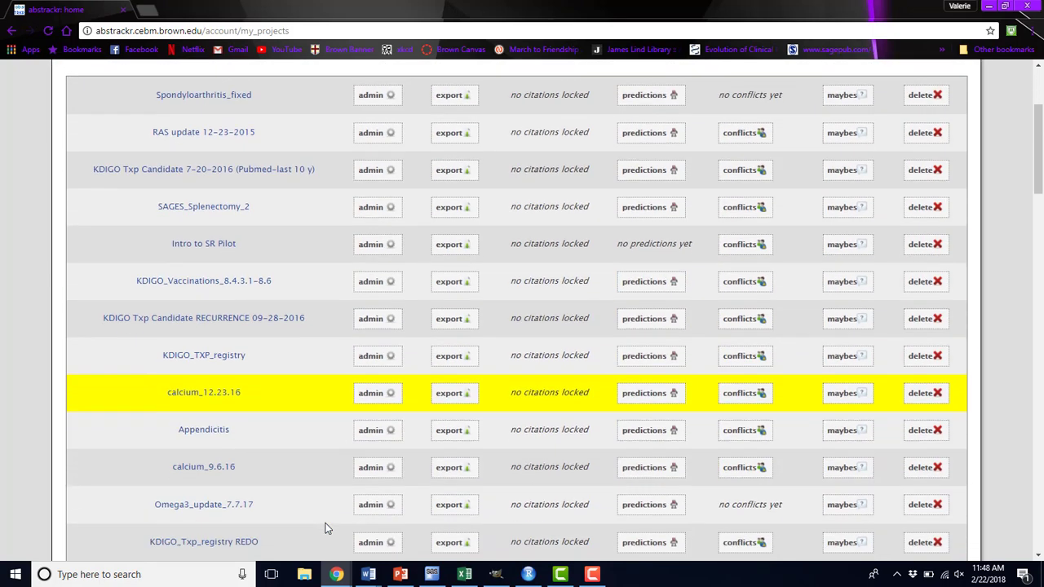
# Open the Appendicitis project's administration and view its participants and the field for inviting additional reviewers
pyautogui.click(369, 432)
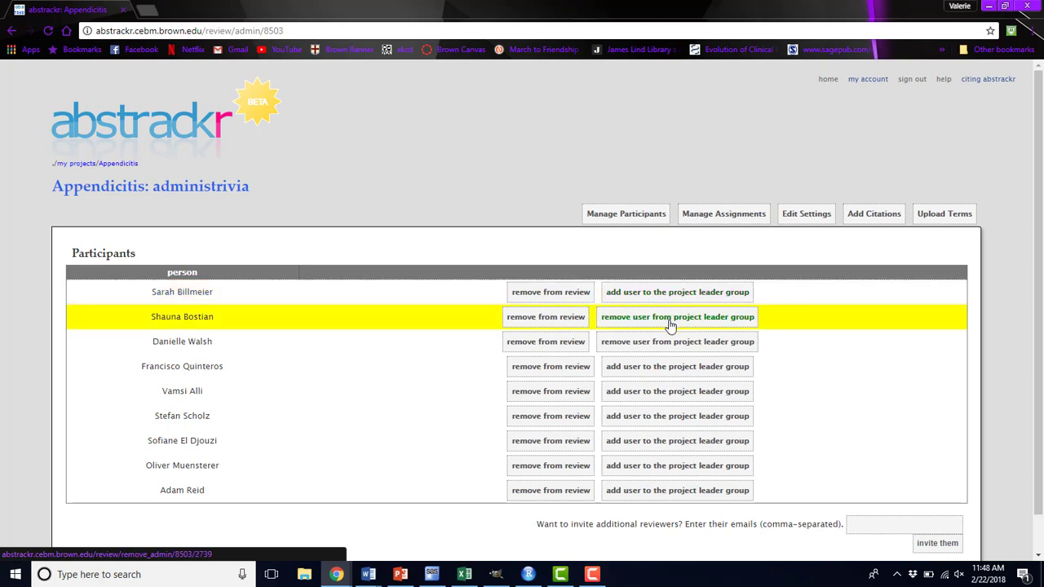
pyautogui.scroll(-1, 843, 380)
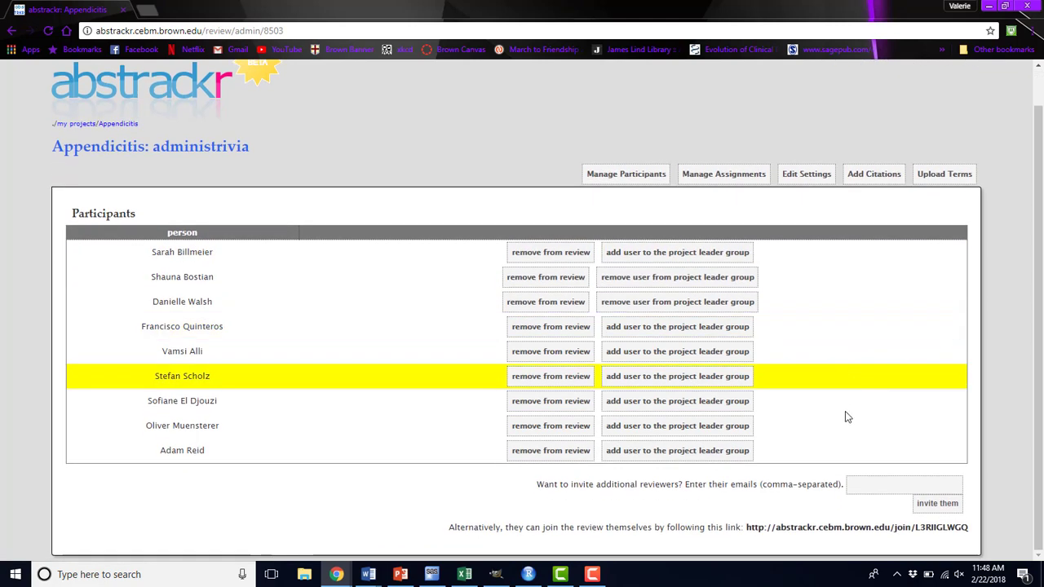
pyautogui.click(873, 485)
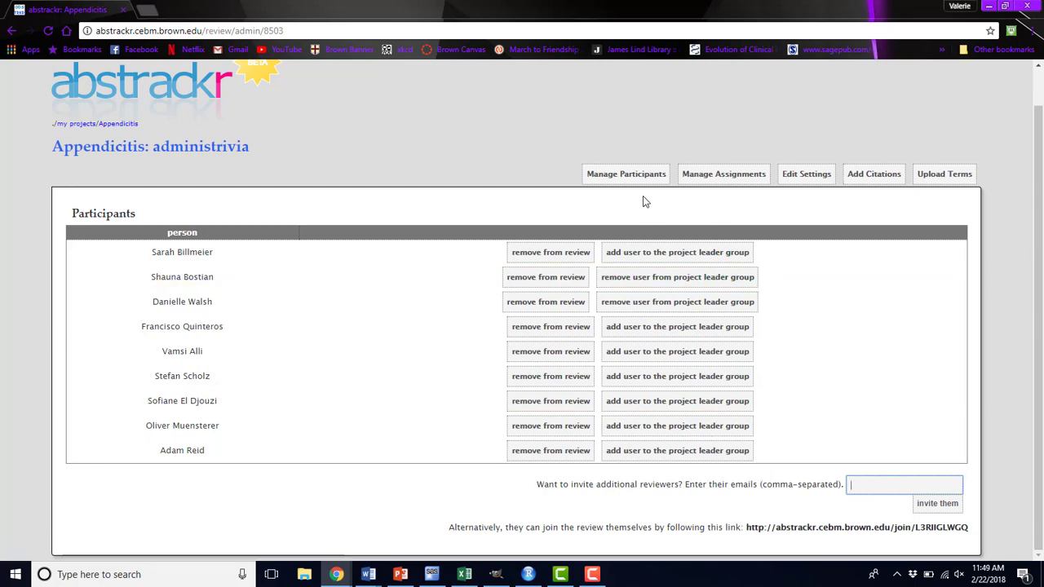
# Examine the Appendicitis project's existing assignments and the new assignment form with its assignees, citation number and due date
pyautogui.click(721, 176)
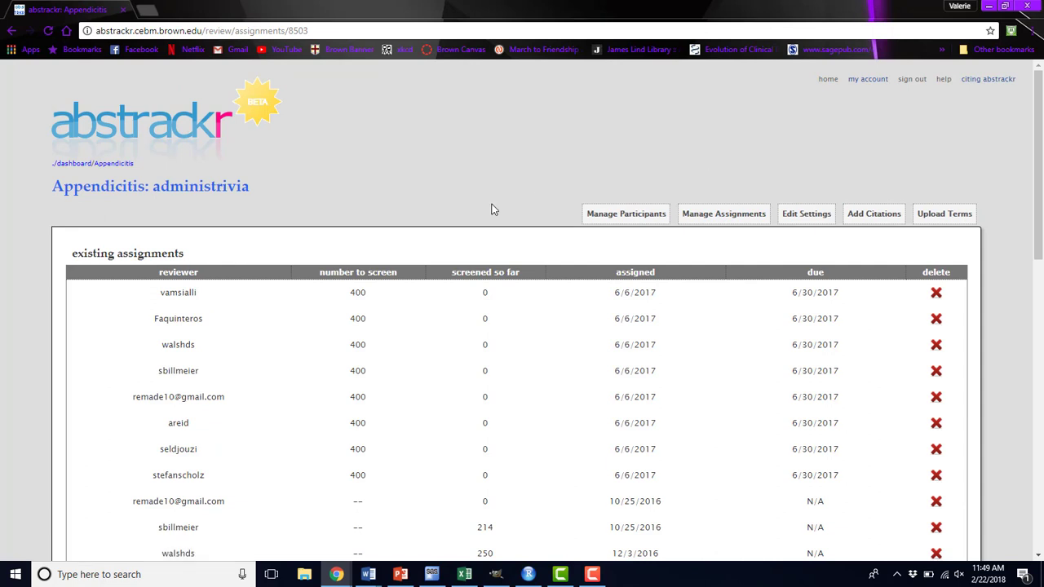
pyautogui.scroll(-1, 476, 170)
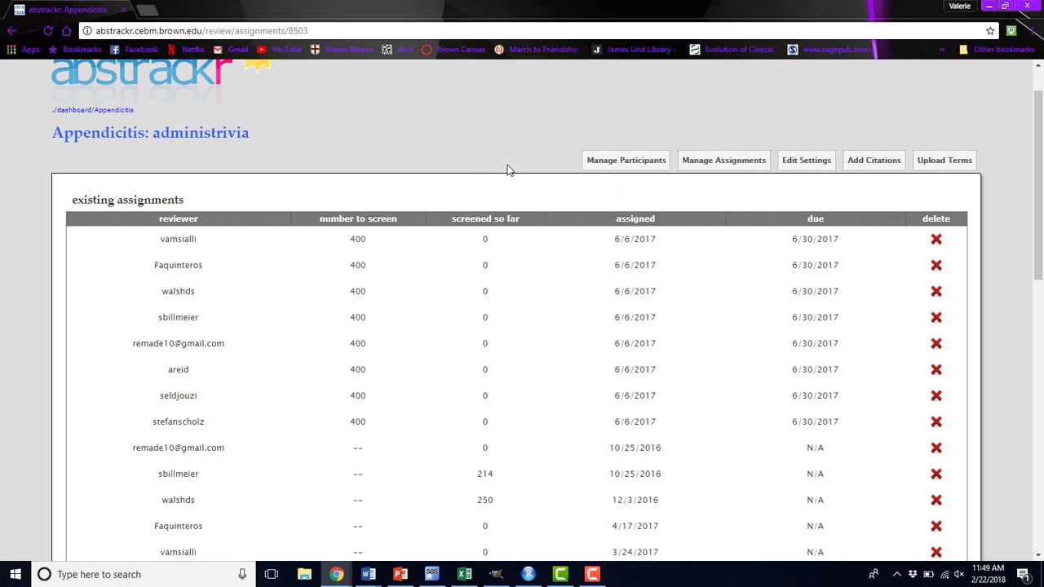
pyautogui.scroll(-9, 510, 173)
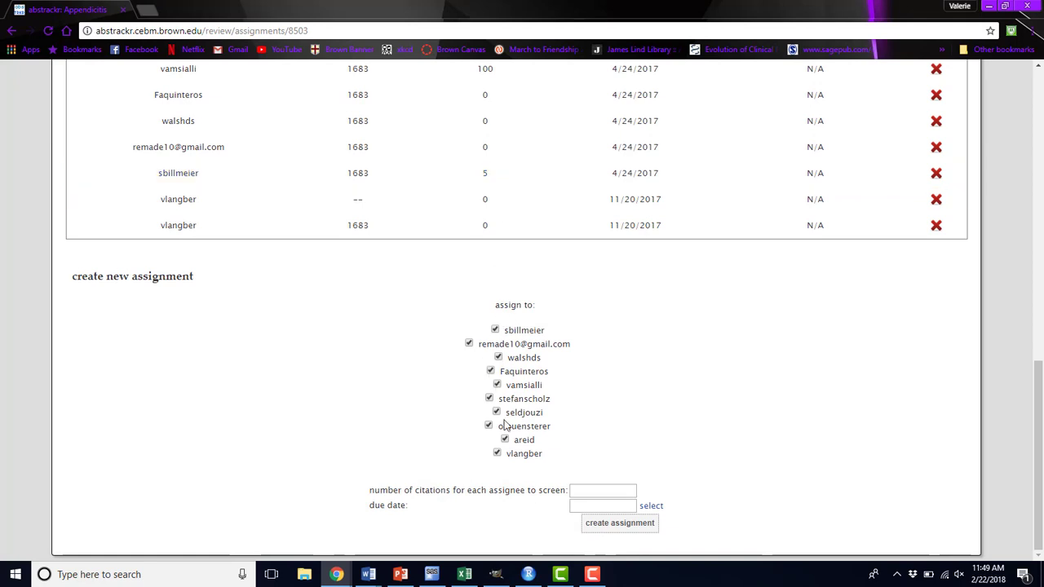
pyautogui.click(625, 490)
pyautogui.click(599, 506)
pyautogui.click(619, 523)
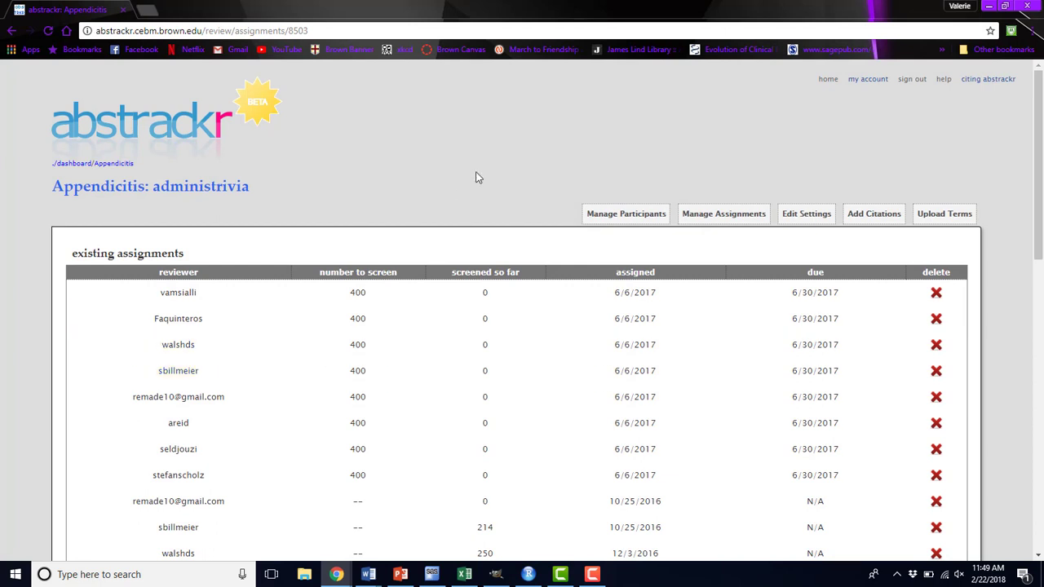
# View the Appendicitis project's review settings and its citation upload page
pyautogui.click(814, 215)
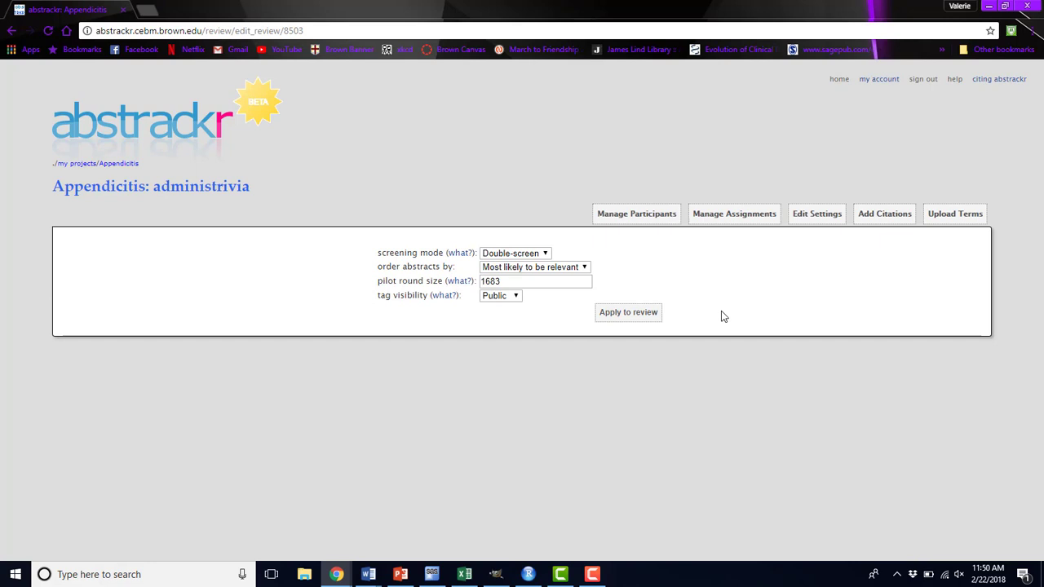
pyautogui.click(896, 215)
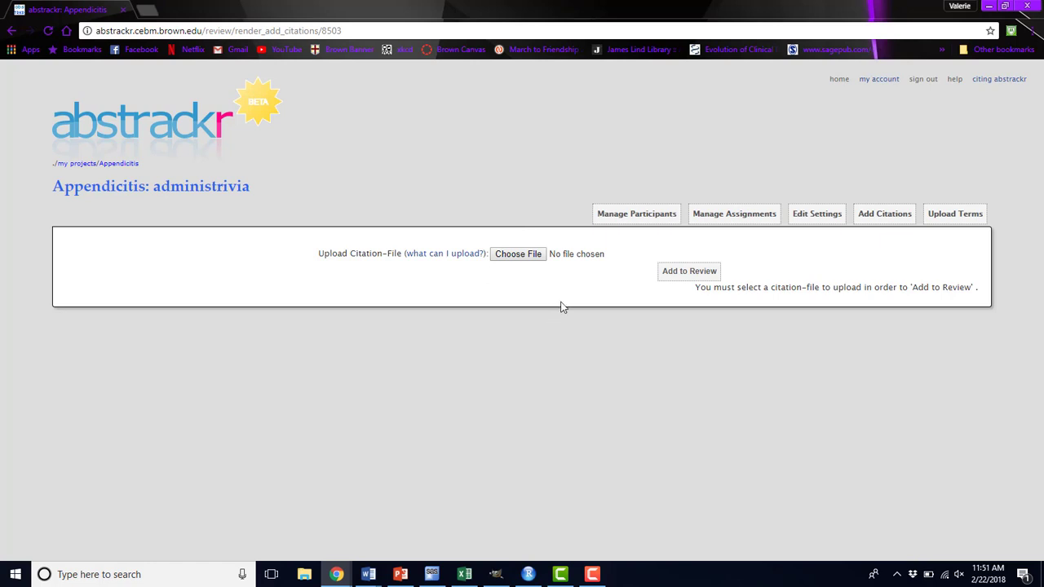
# Open the terms upload page and read the help on what can be uploaded
pyautogui.click(951, 220)
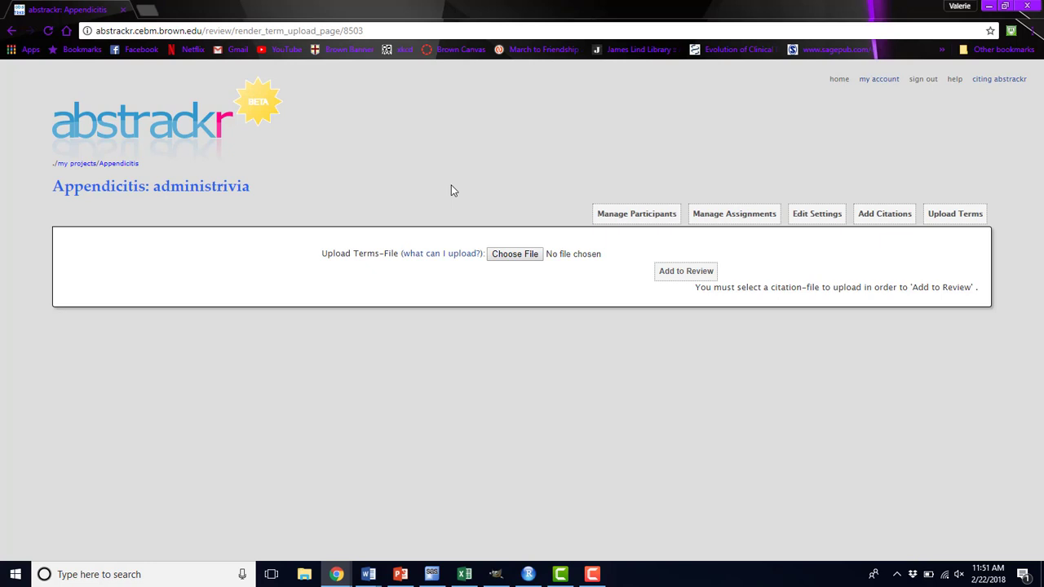
pyautogui.click(448, 255)
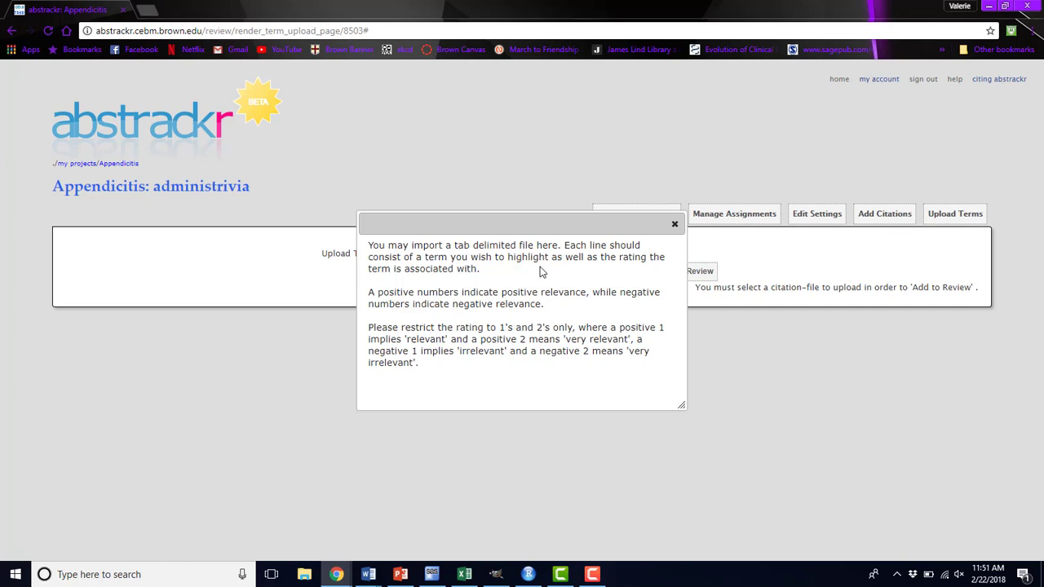
pyautogui.click(674, 225)
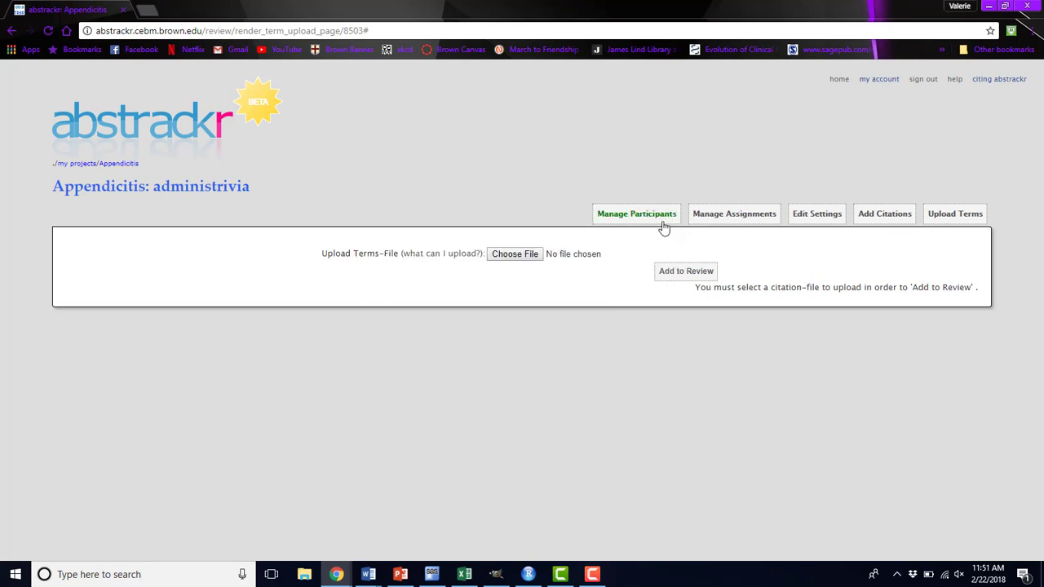
# Return to the list of led projects and view the Appendicitis project's predictions for the remaining studies
pyautogui.click(835, 80)
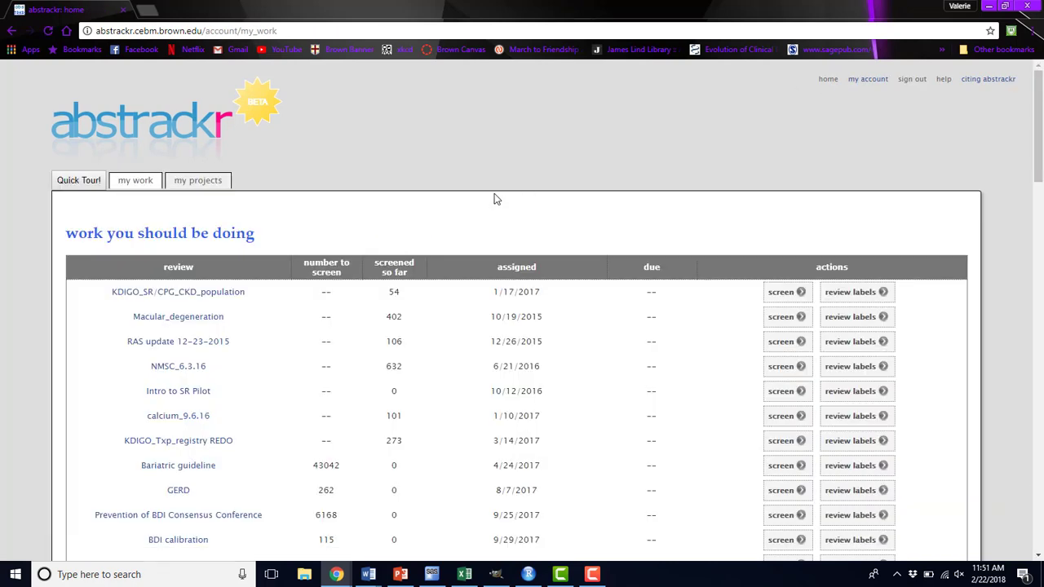
pyautogui.click(212, 184)
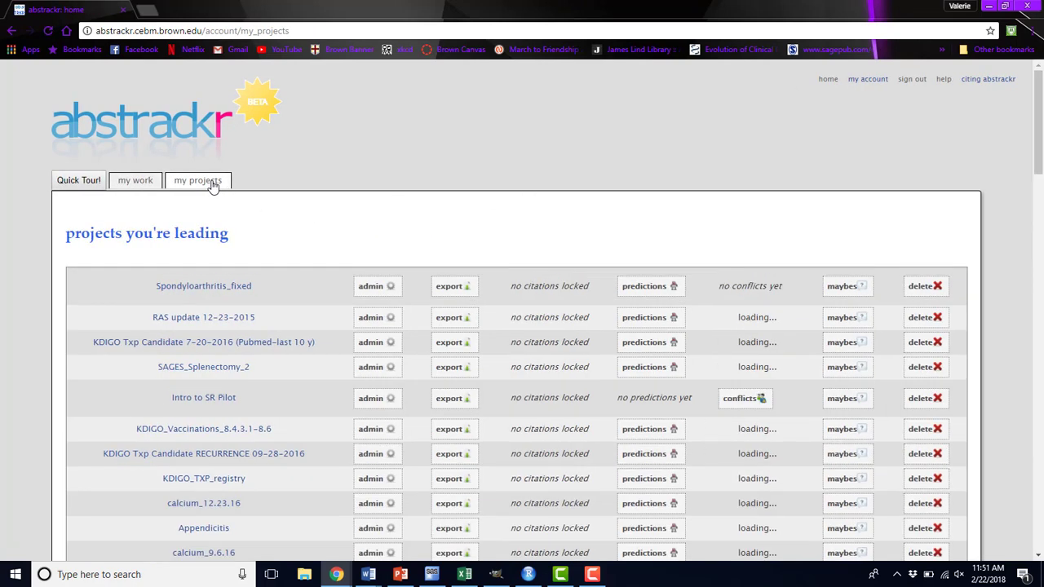
pyautogui.scroll(-3, 440, 340)
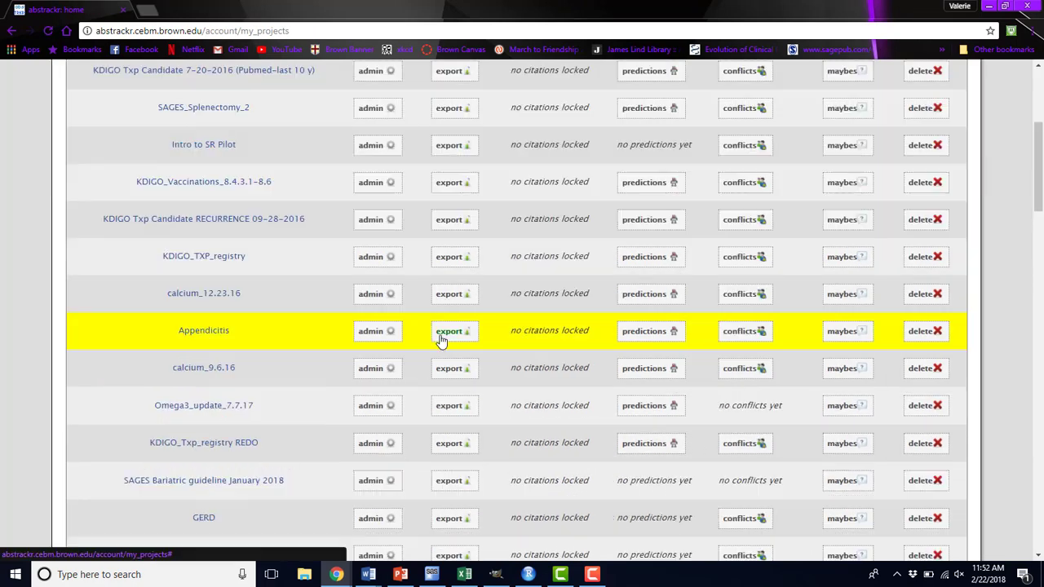
pyautogui.click(640, 334)
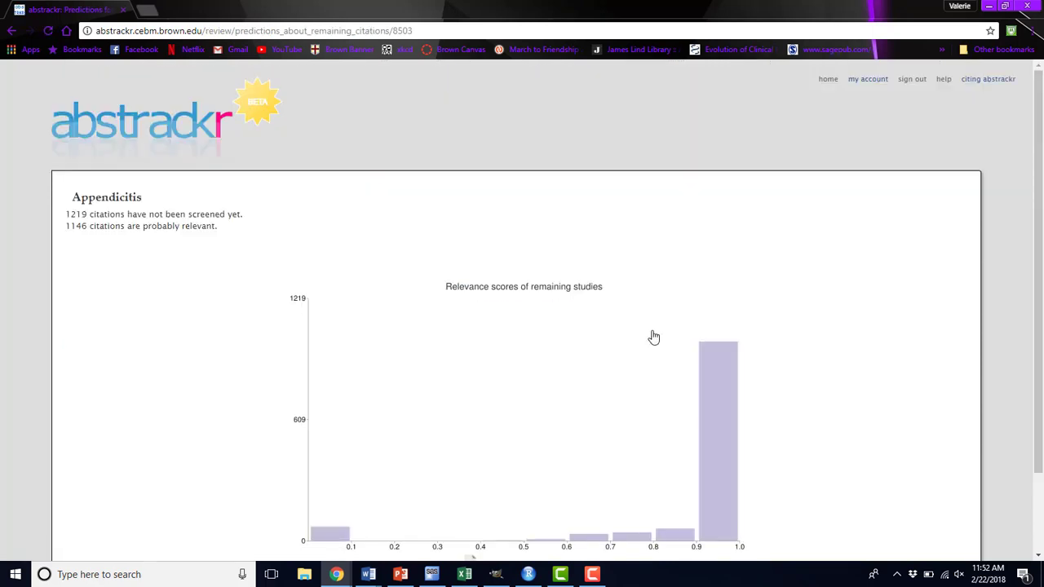
pyautogui.scroll(-1, 653, 336)
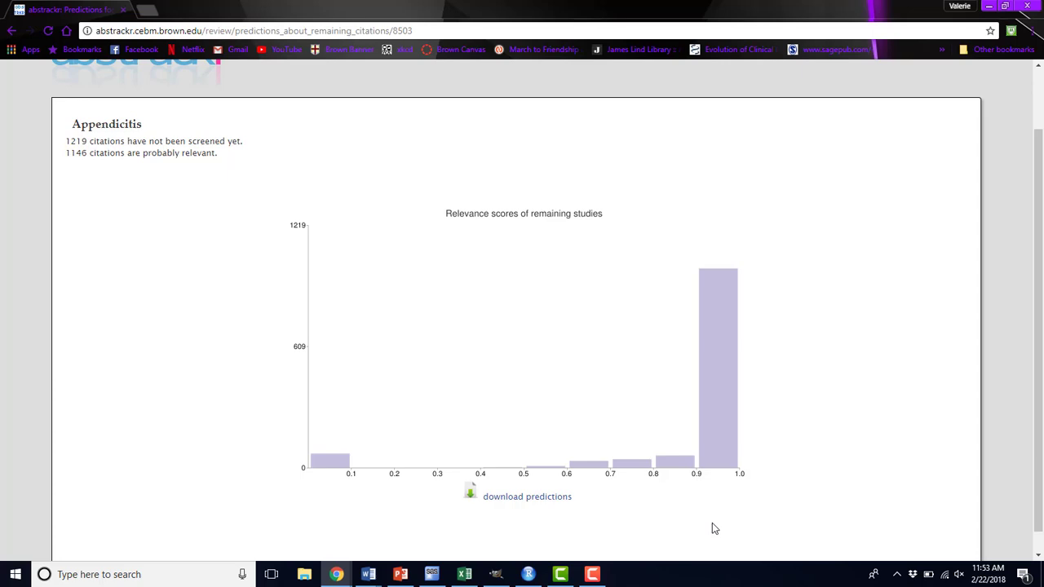
# Go back to the project list and examine the Appendicitis project's conflicting citations with their reviewer labels and screening controls
pyautogui.click(6, 34)
pyautogui.scroll(-4, 422, 249)
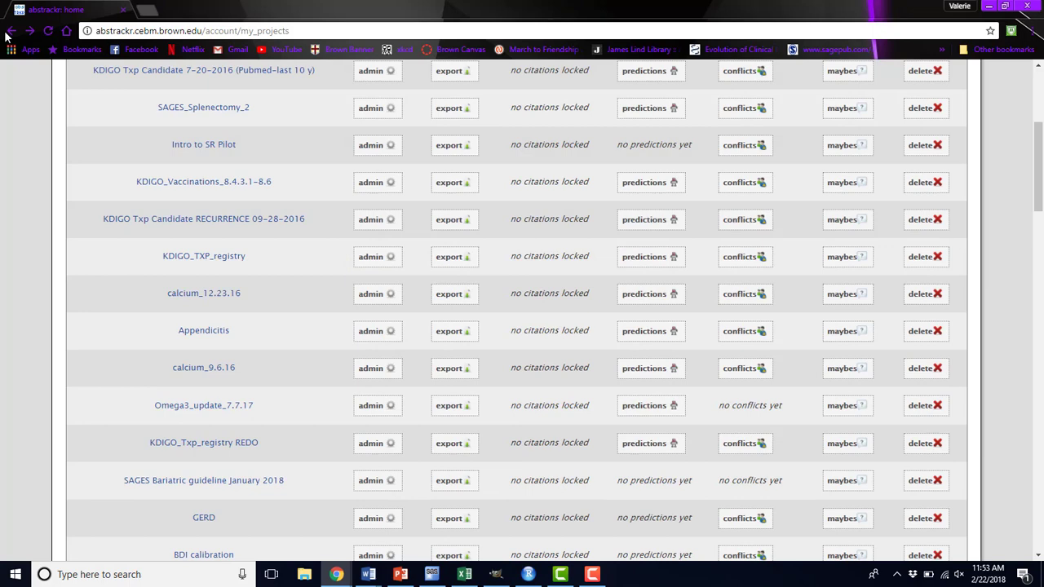
pyautogui.click(739, 344)
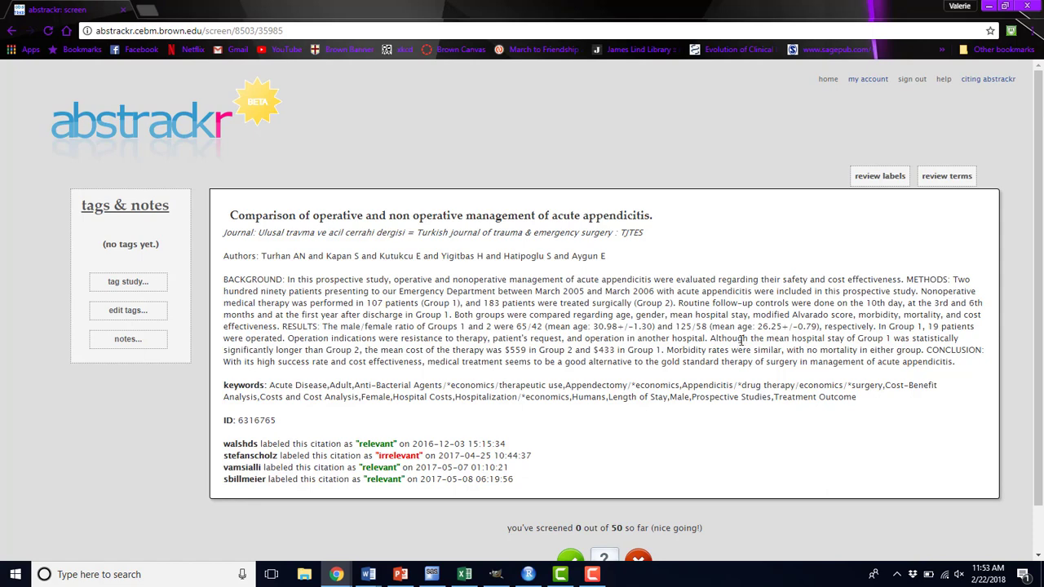
pyautogui.scroll(-1, 771, 426)
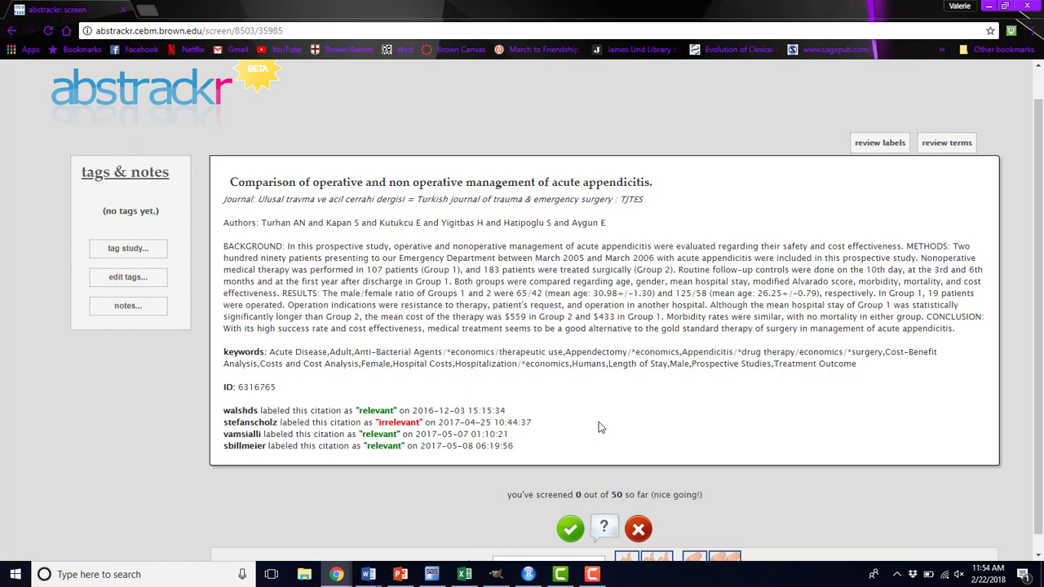
pyautogui.scroll(-1, 599, 428)
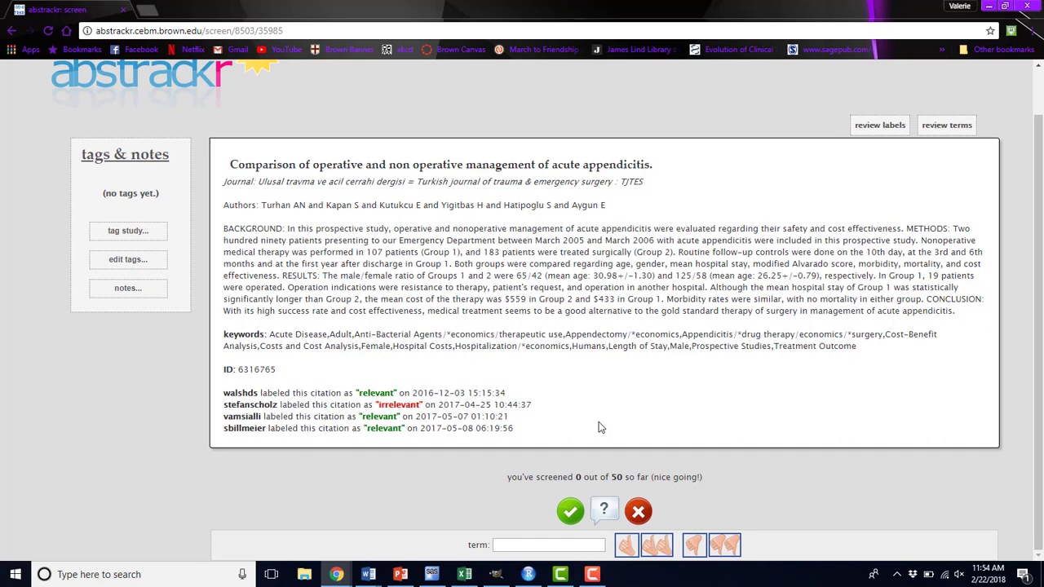
pyautogui.doubleClick(616, 477)
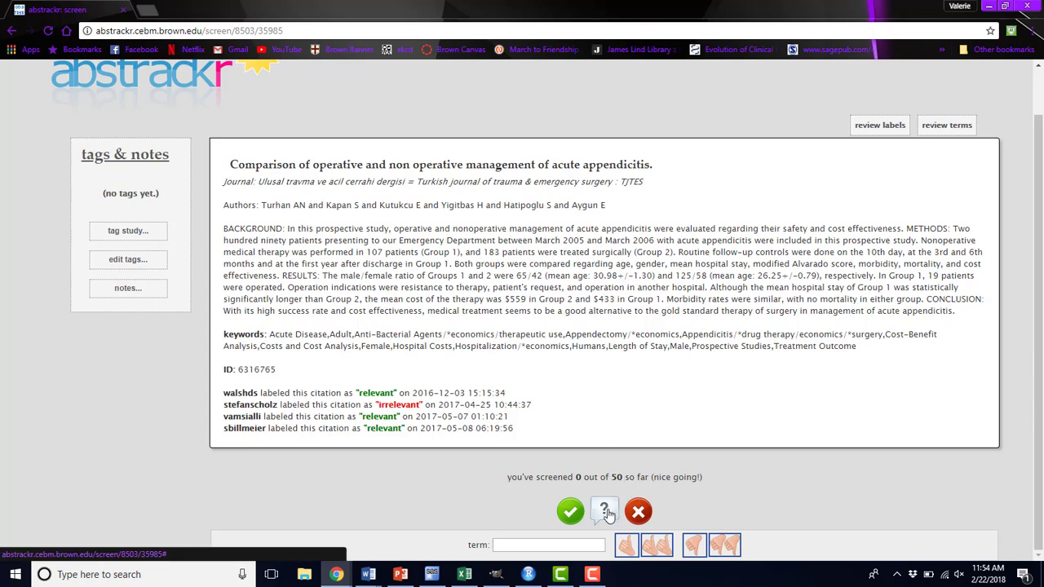
# Examine the Appendicitis citations labeled as maybe and return to the project list
pyautogui.click(11, 35)
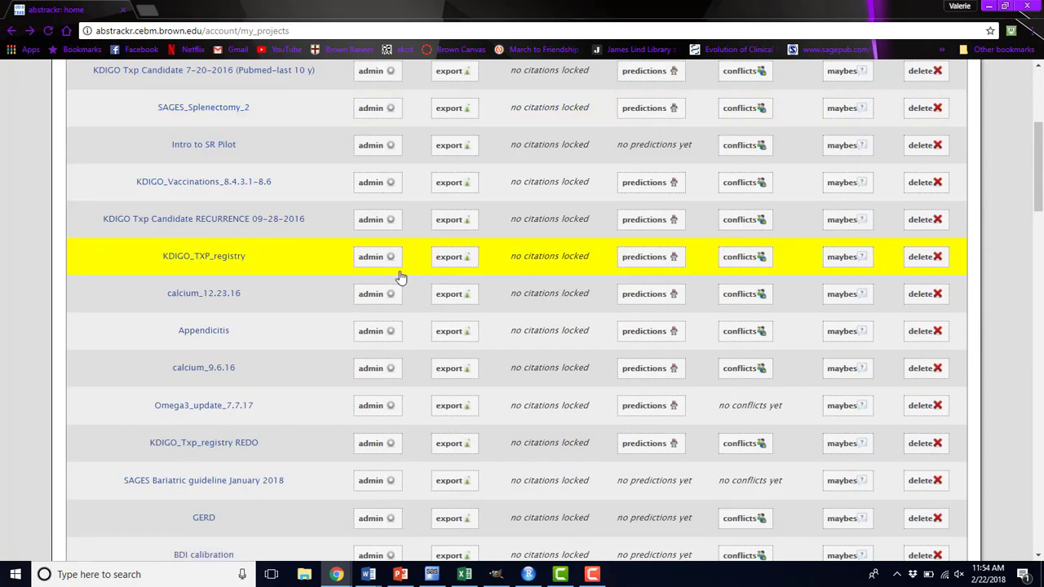
pyautogui.click(842, 333)
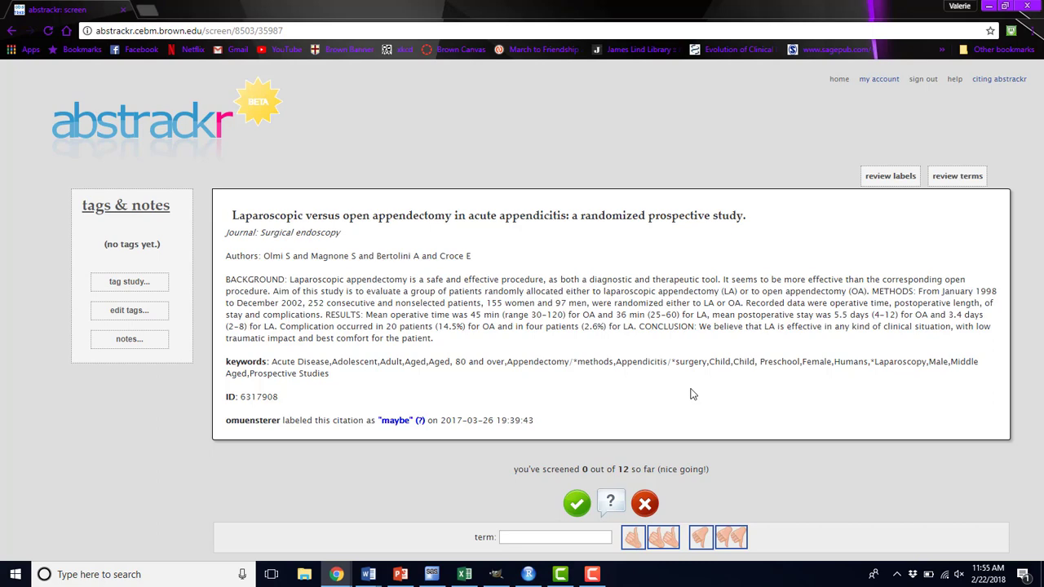
pyautogui.click(11, 32)
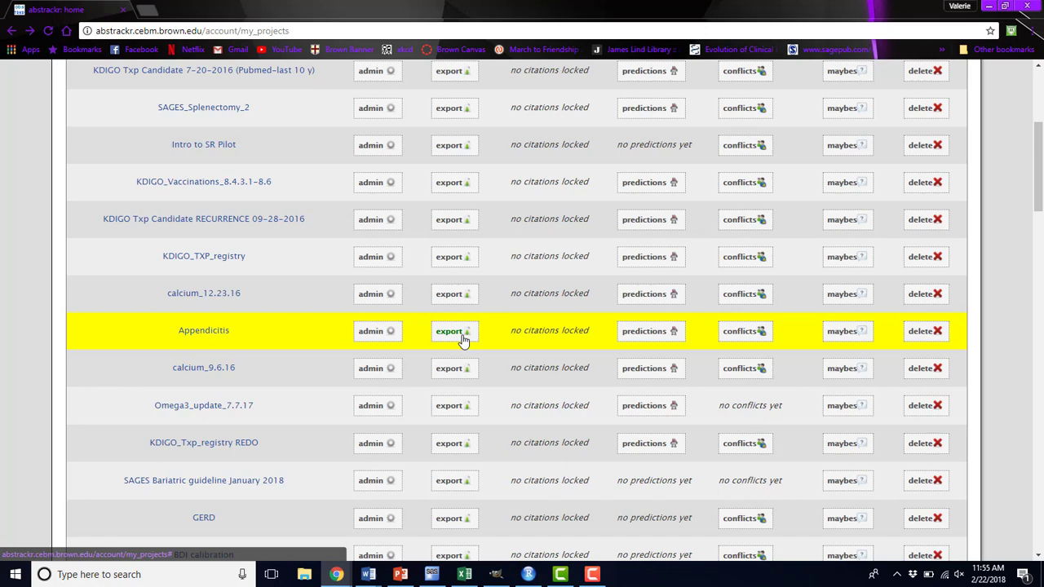
# Set up an XML label export for the Appendicitis project, excluding the (internal) id and (source) id fields
pyautogui.click(462, 336)
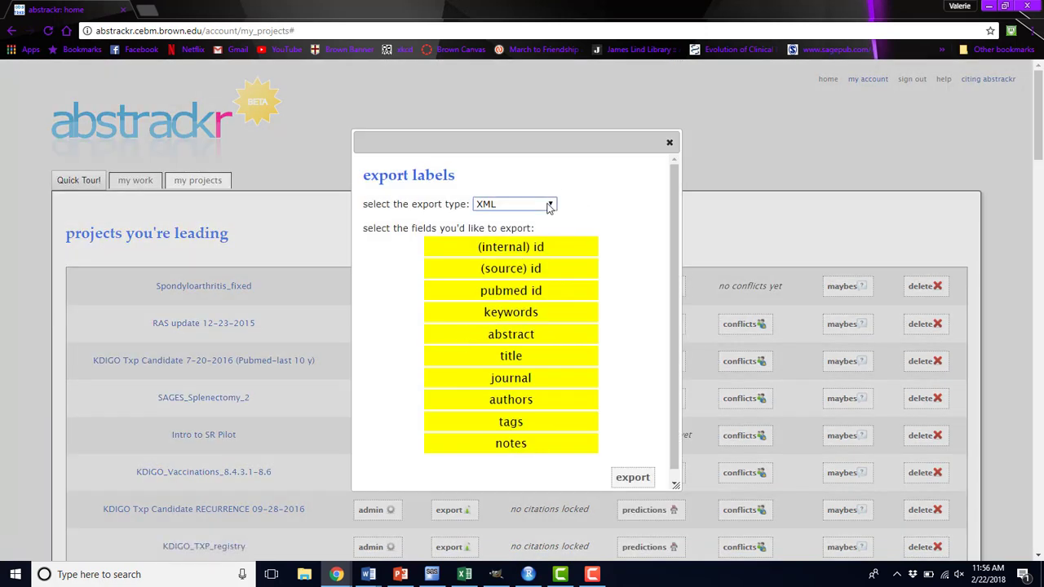
pyautogui.click(549, 205)
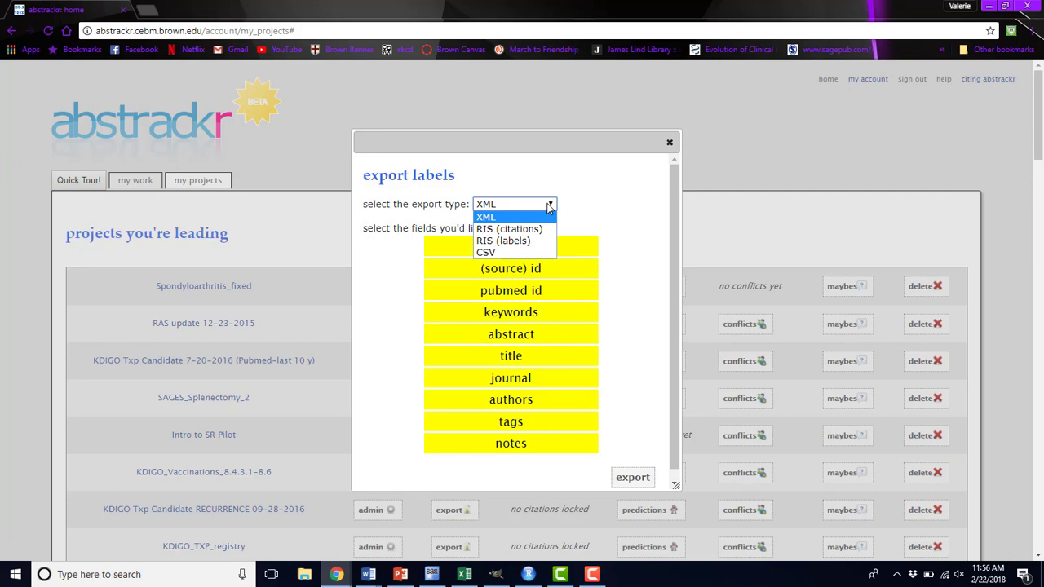
pyautogui.click(617, 193)
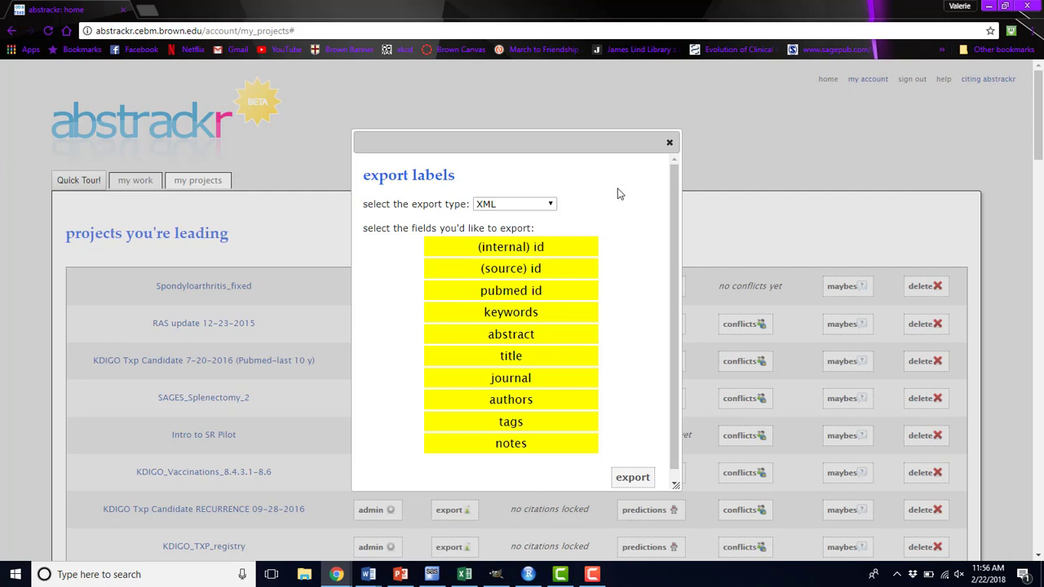
pyautogui.scroll(-2, 617, 193)
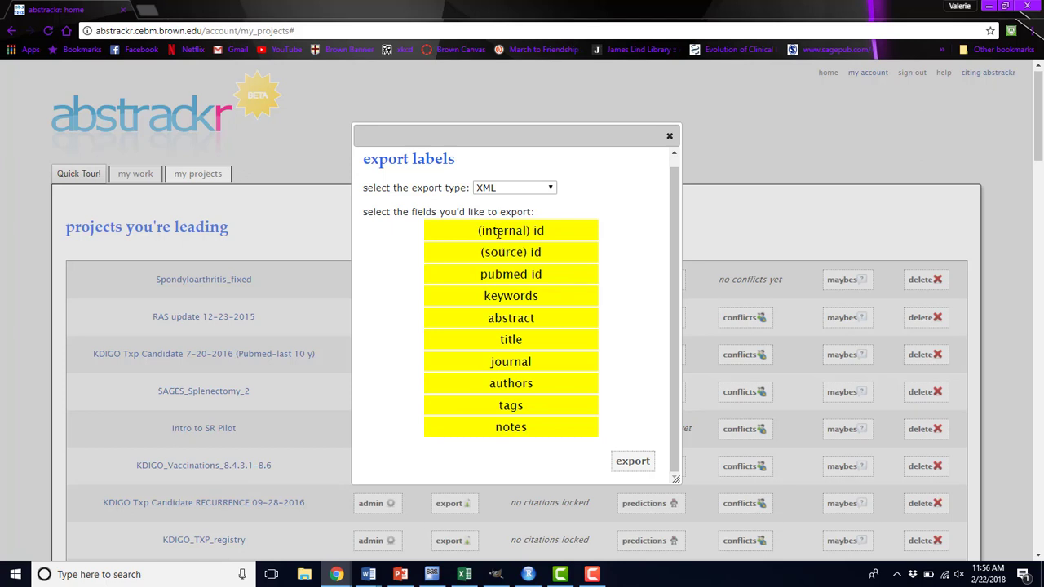
pyautogui.click(499, 233)
pyautogui.click(504, 253)
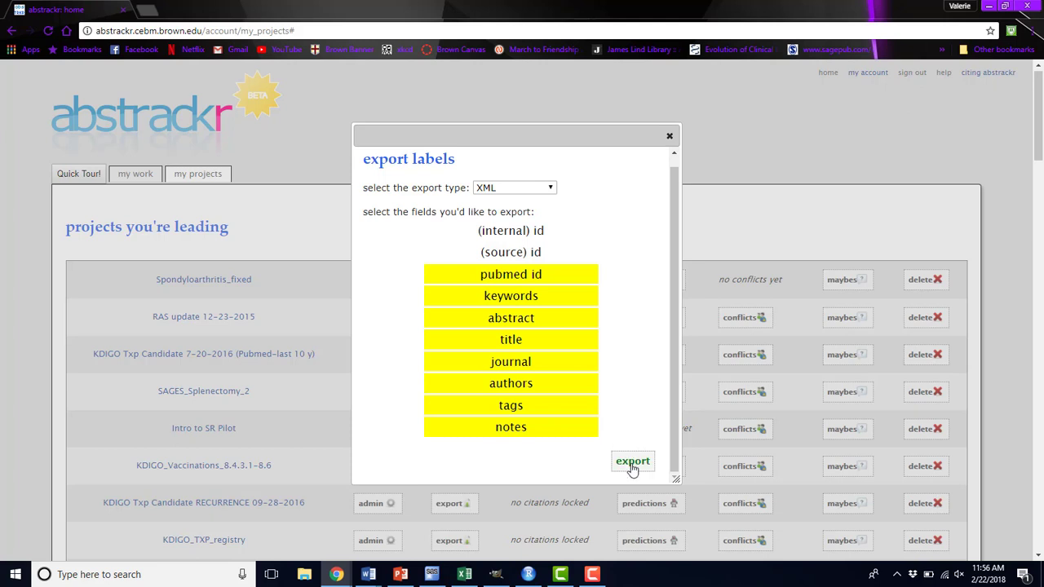
# Dismiss the label export dialog, switch to the labels_8386 workbook in Excel, and examine its consensus and individual reviewer label columns
pyautogui.click(668, 136)
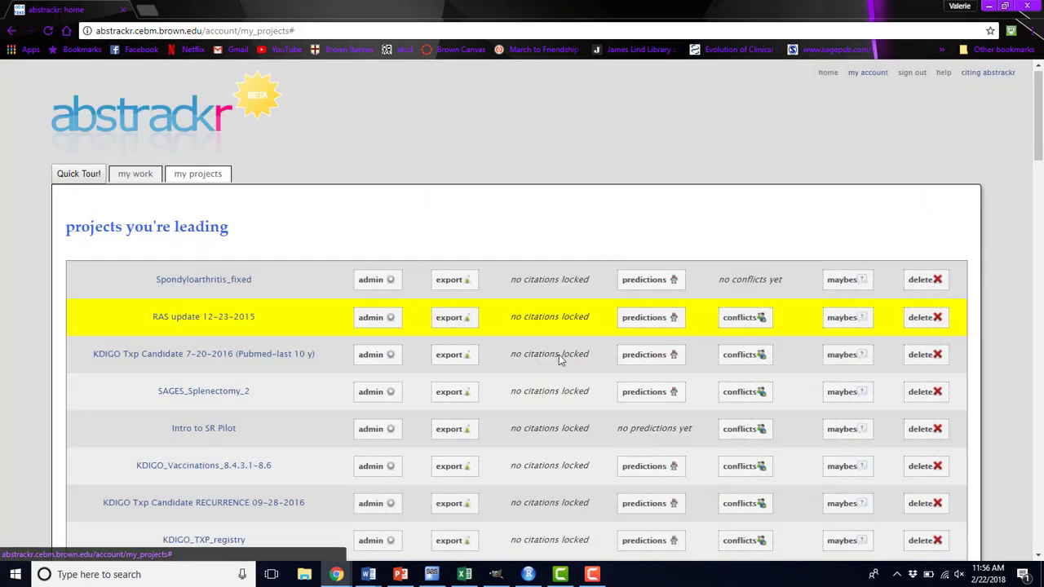
pyautogui.click(464, 573)
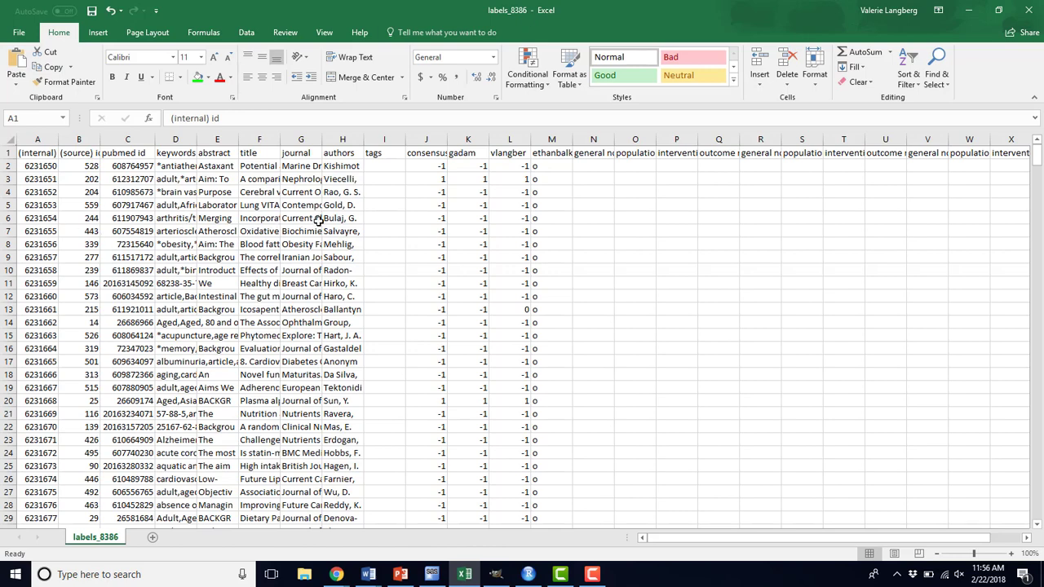
pyautogui.click(440, 154)
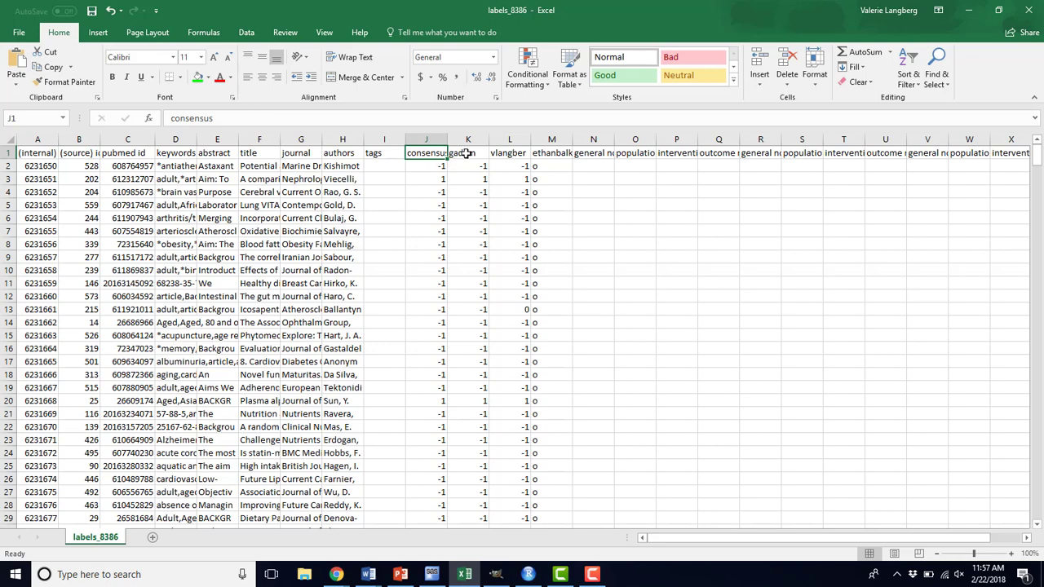
pyautogui.click(466, 153)
pyautogui.click(512, 154)
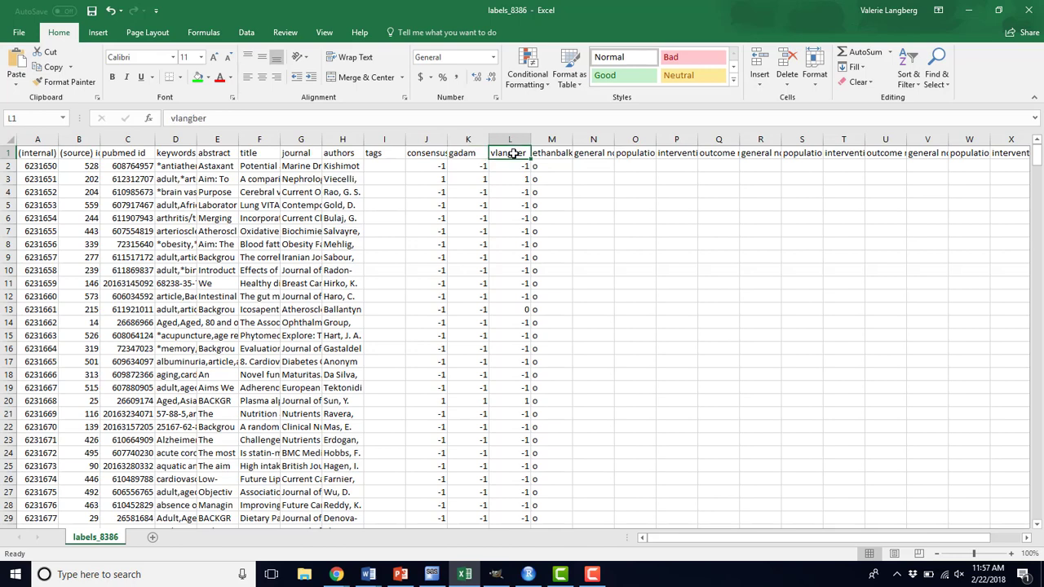
# Examine the reviewers' general, population, intervention/comparator and outcome notes columns, and switch back to the Abstrackr project list in Chrome
pyautogui.click(589, 154)
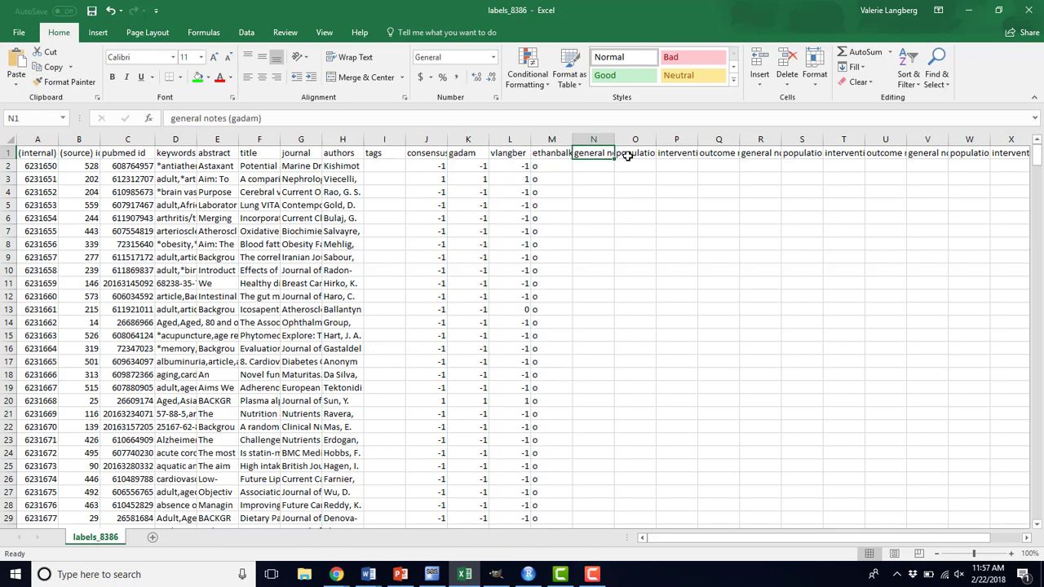
pyautogui.click(627, 156)
pyautogui.click(673, 156)
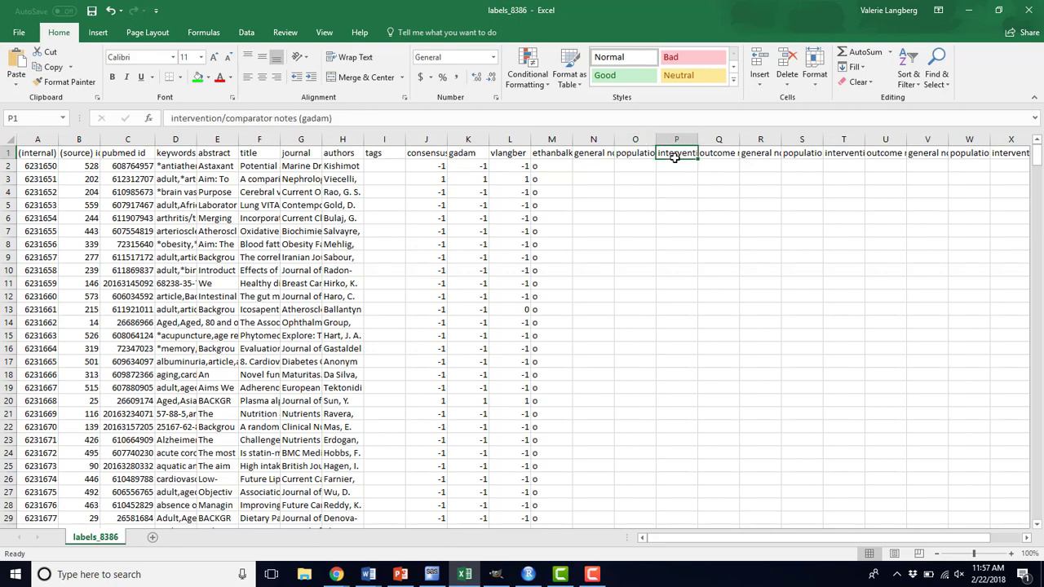
pyautogui.click(710, 157)
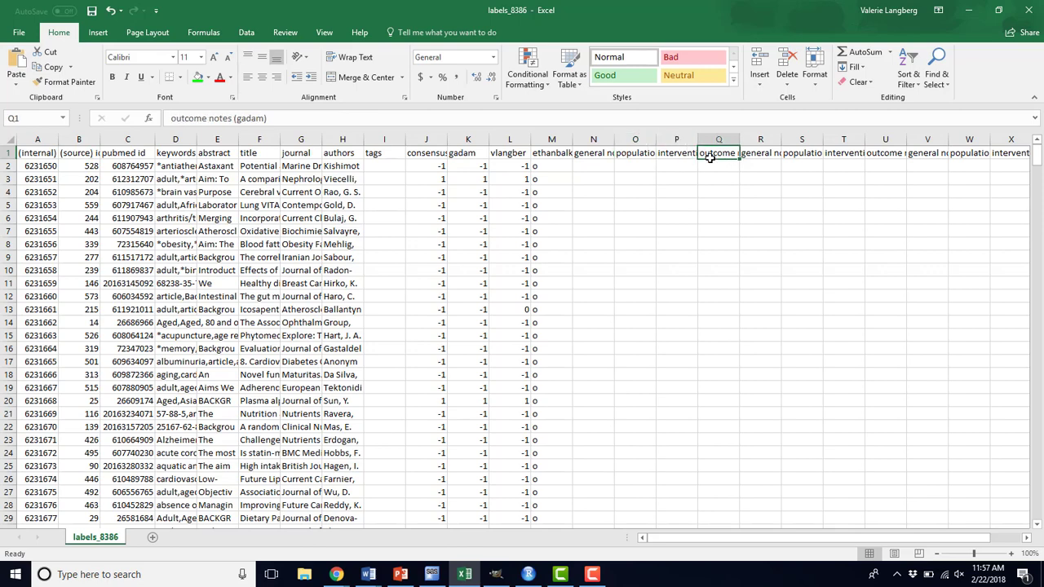
pyautogui.click(755, 154)
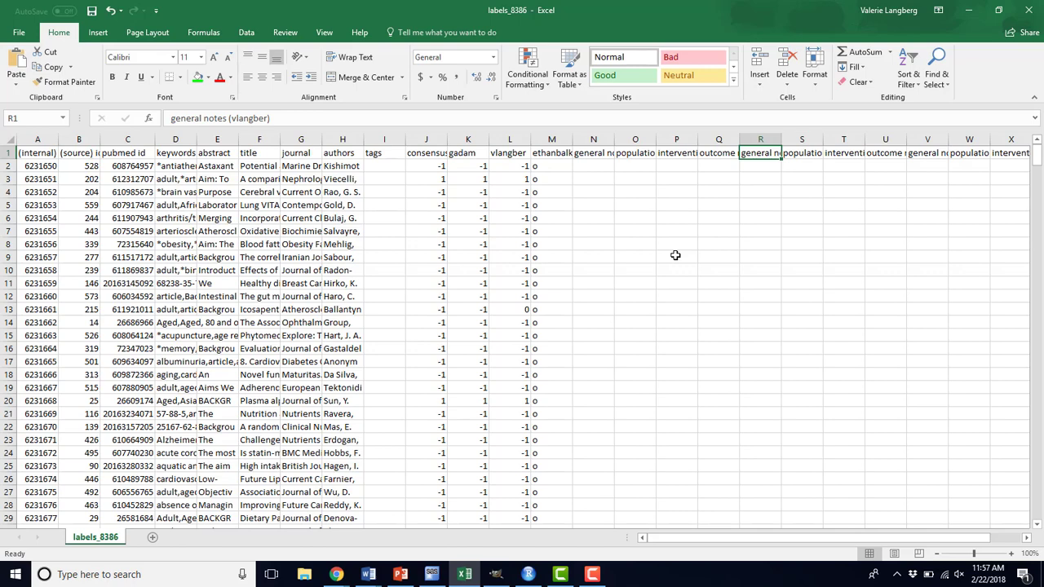
pyautogui.click(336, 574)
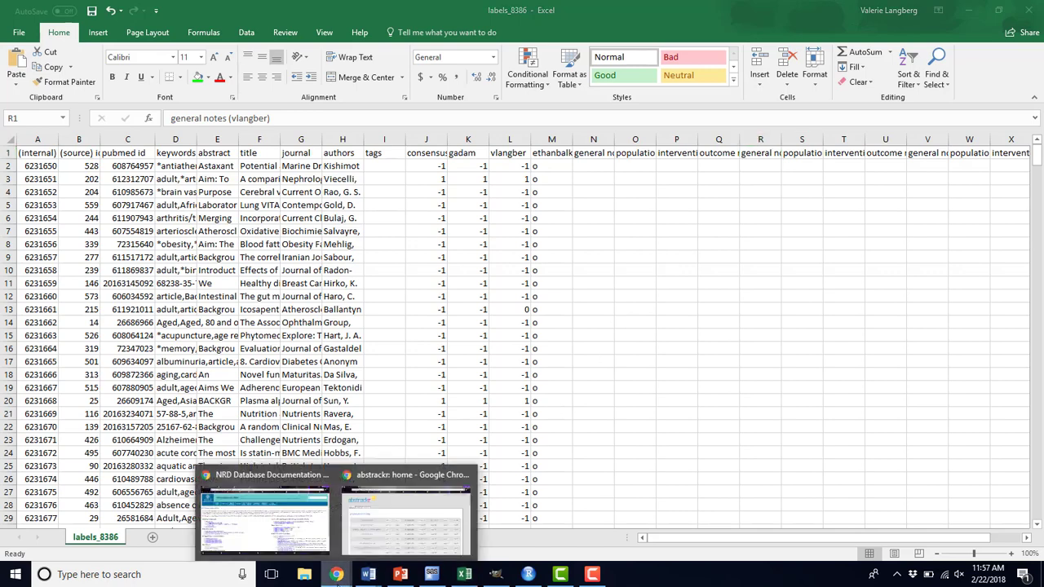
pyautogui.click(373, 524)
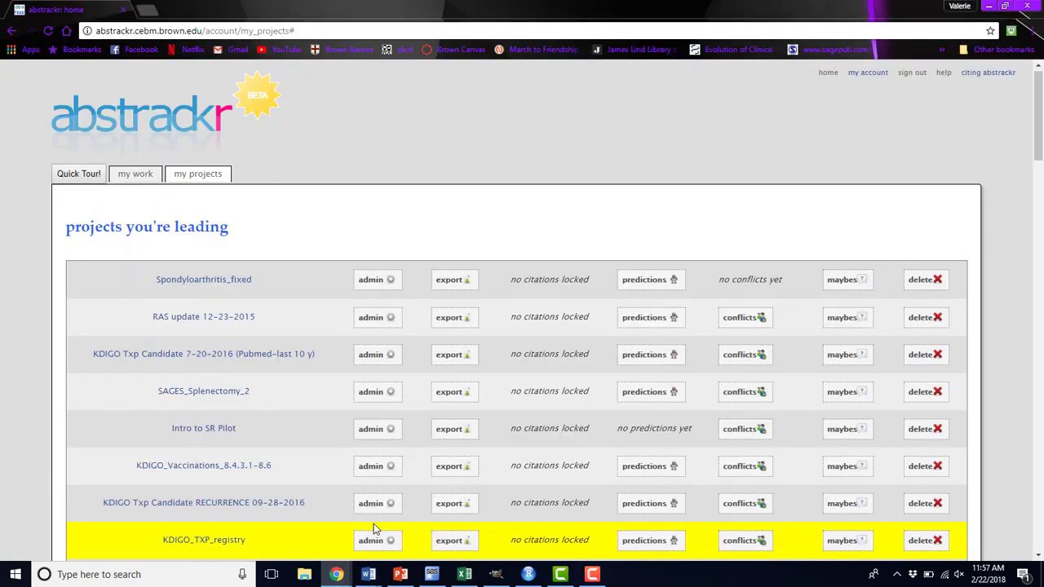